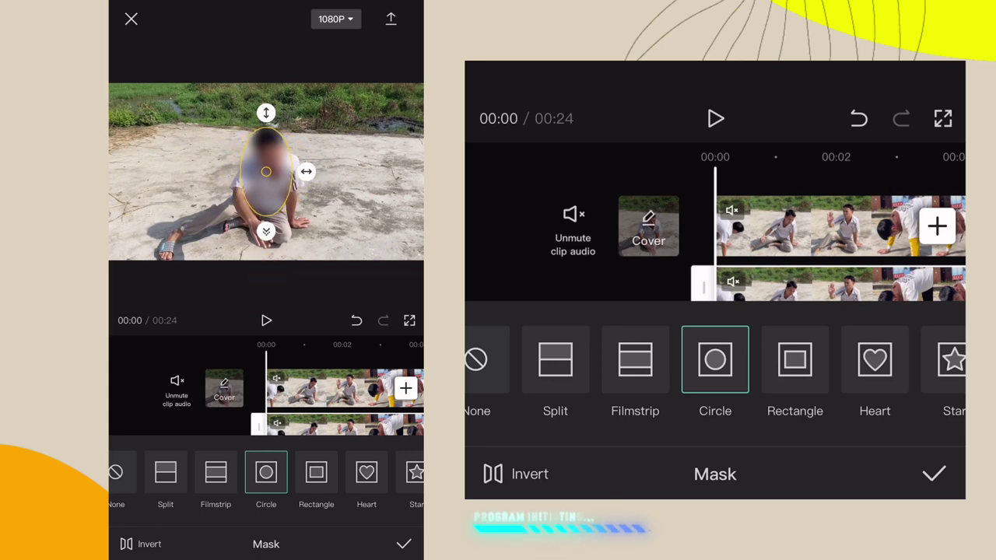
Step: Move the blur oval up so it sits over the man's face
{"action": "left_click_drag", "start_coordinate": [266, 171], "coordinate": [268, 161]}
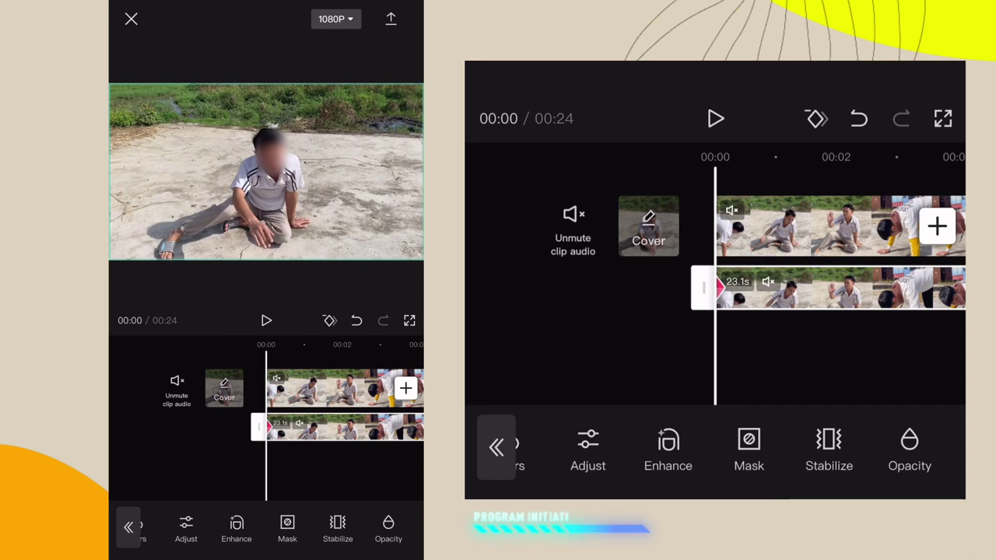
Step: Reopen the overlay's mask settings and shift the blur circle back onto the man's face
{"action": "left_click", "coordinate": [287, 527]}
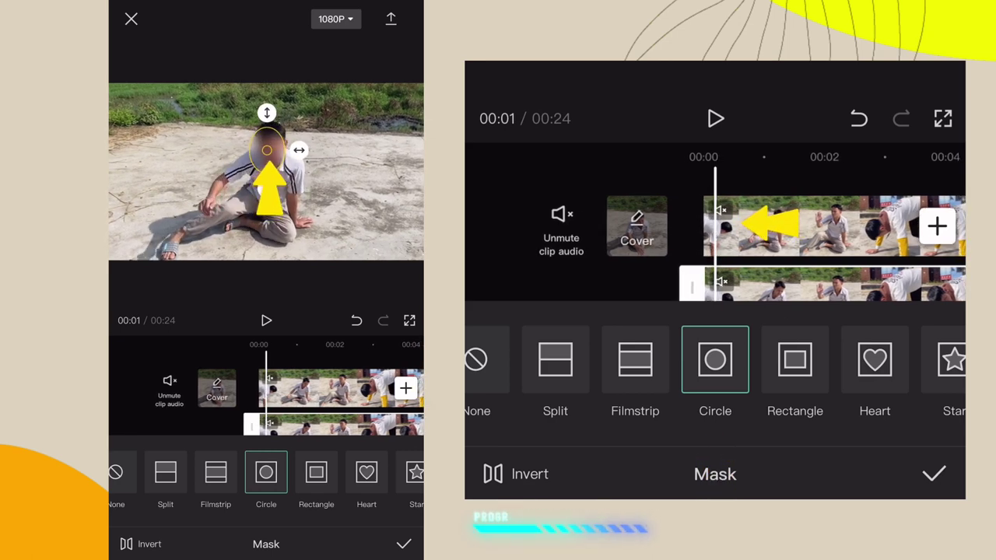
{"action": "left_click_drag", "start_coordinate": [266, 150], "coordinate": [272, 144]}
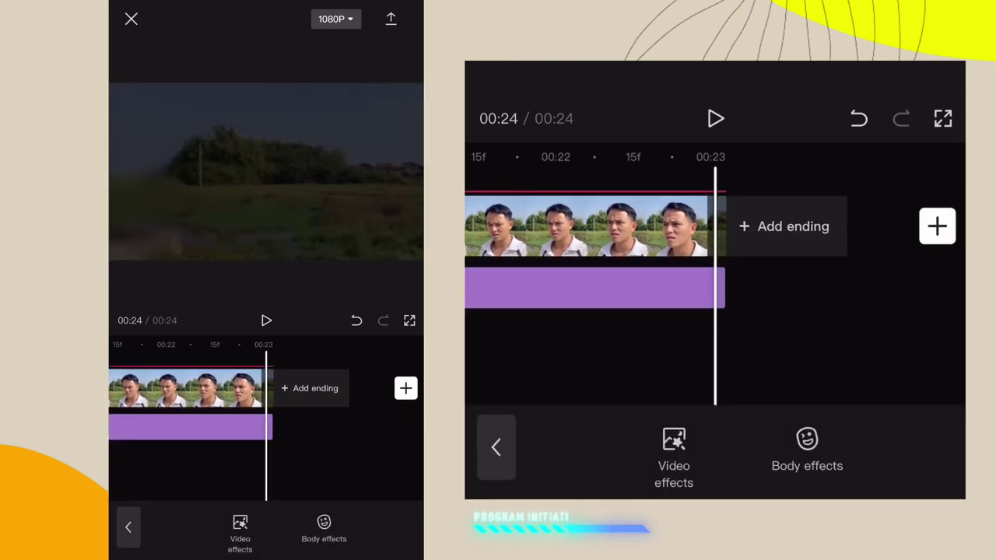
Step: Deselect the Blur effect clip and scroll the timeline back toward 00:00
{"action": "left_click", "coordinate": [129, 526]}
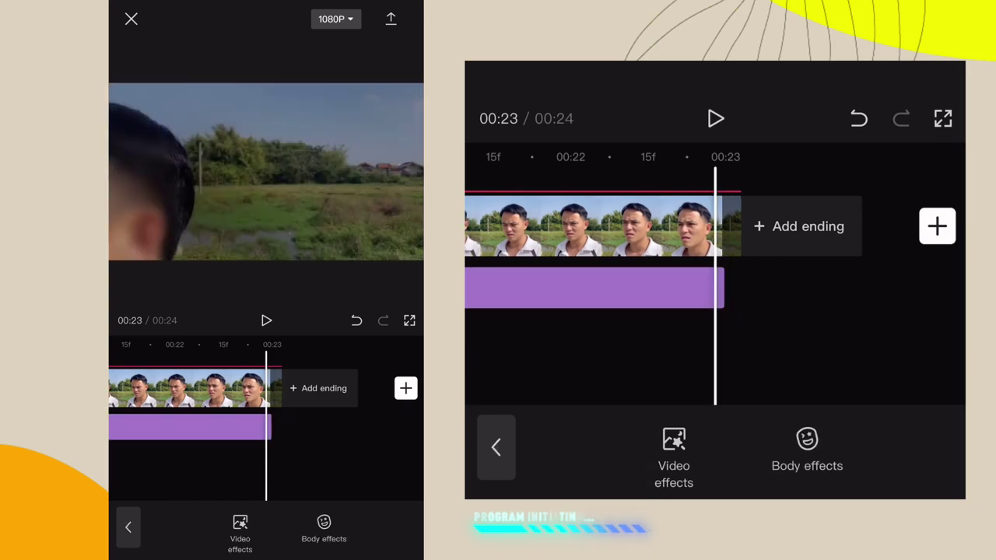
{"action": "scroll", "coordinate": [265, 389], "scroll_direction": "left", "scroll_amount": 15}
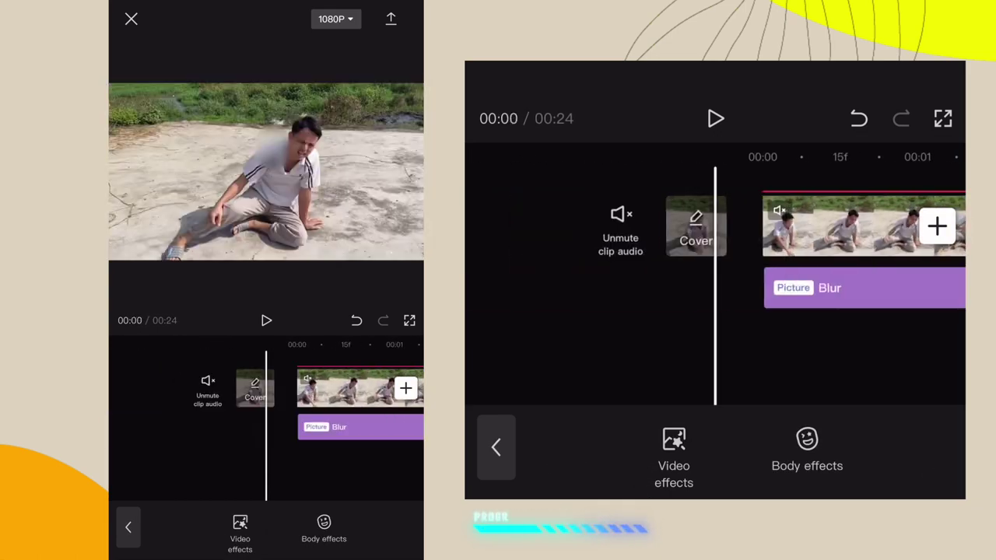